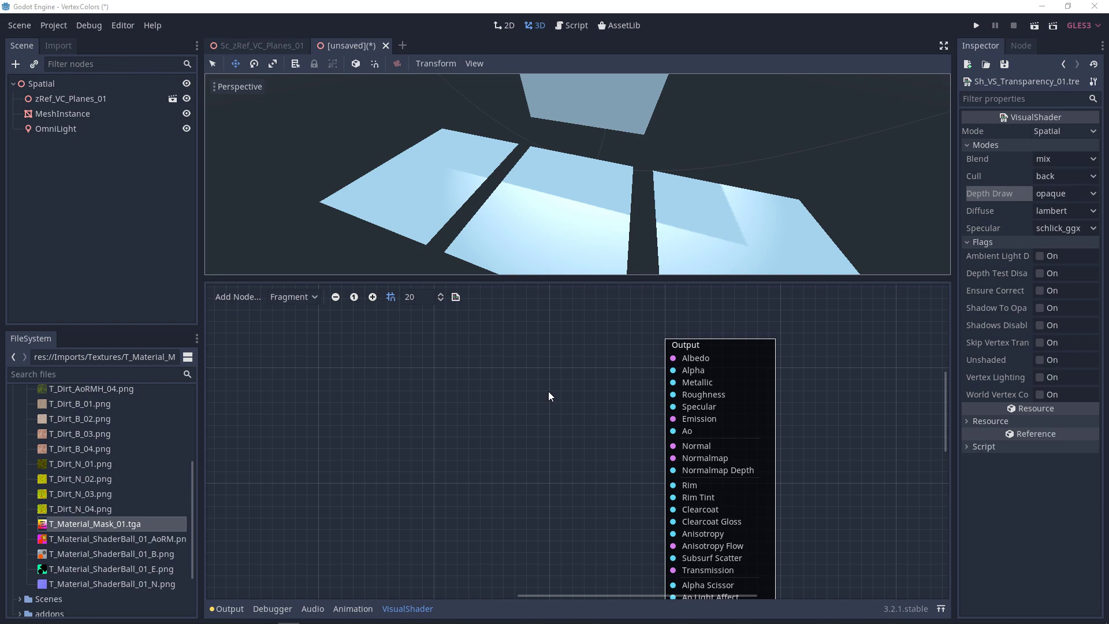
Add a ScalarConstant node, connect it to the Output node's Alpha and show its preview
right_click(549, 396)
text(scal)
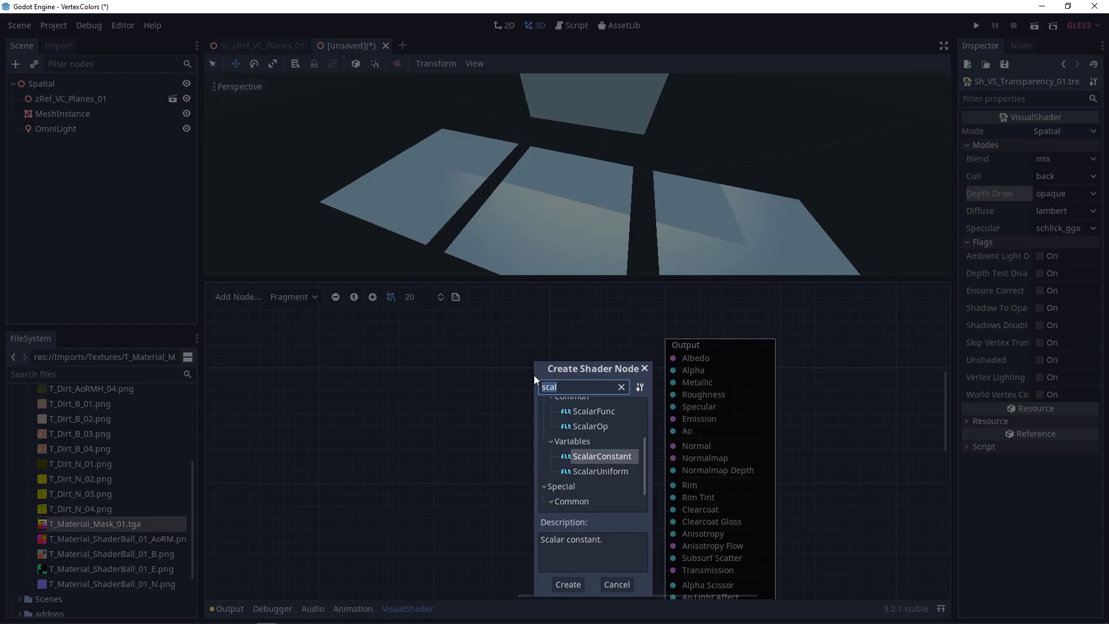
double_click(606, 456)
drag(590, 391, 672, 370)
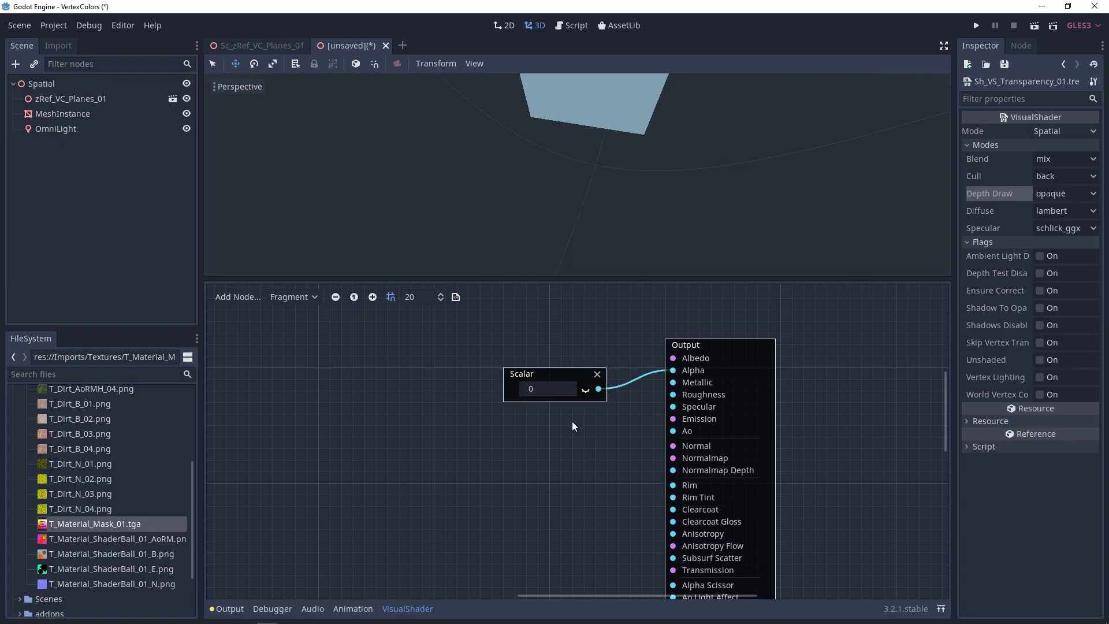
click(585, 392)
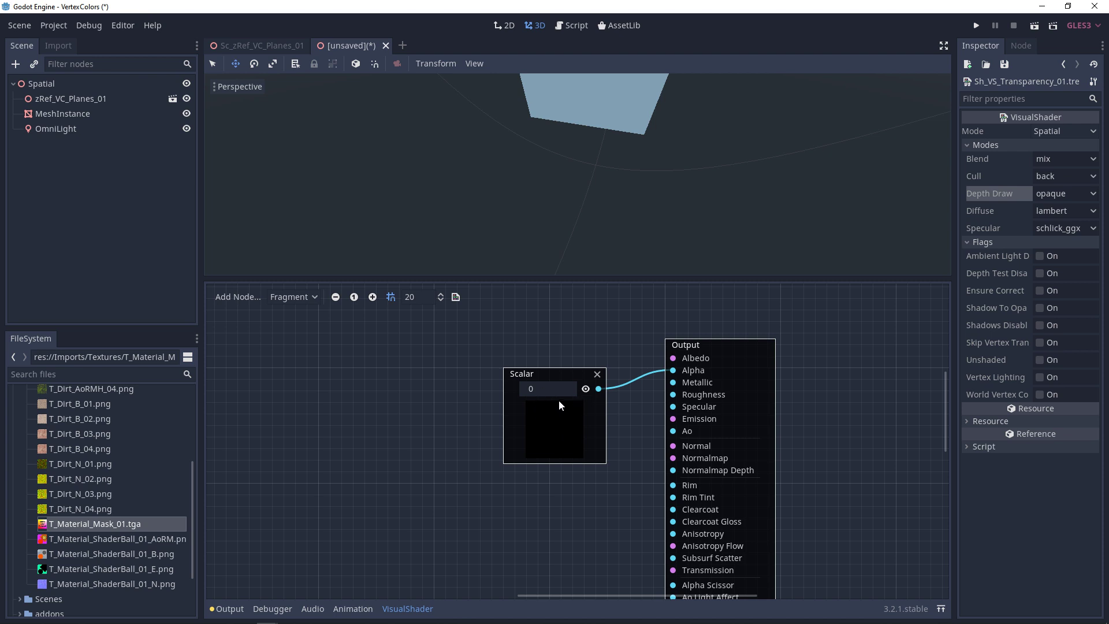
Test alpha values of 1 and 0.2 in the Scalar node, and delete the node
click(546, 389)
text(1)
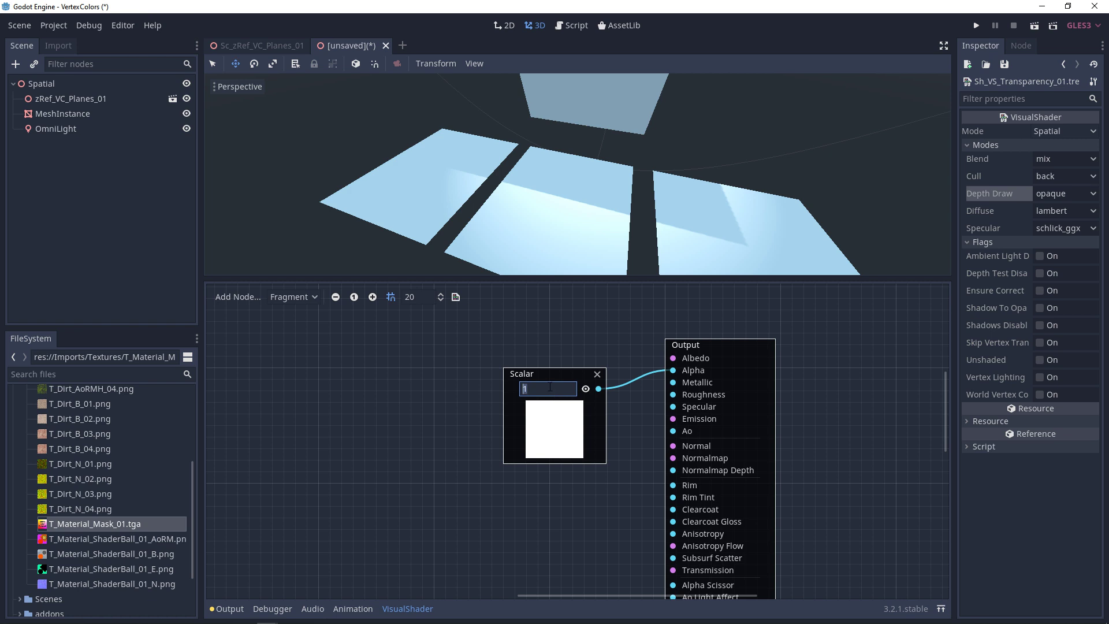
text(0.2)
key(Return)
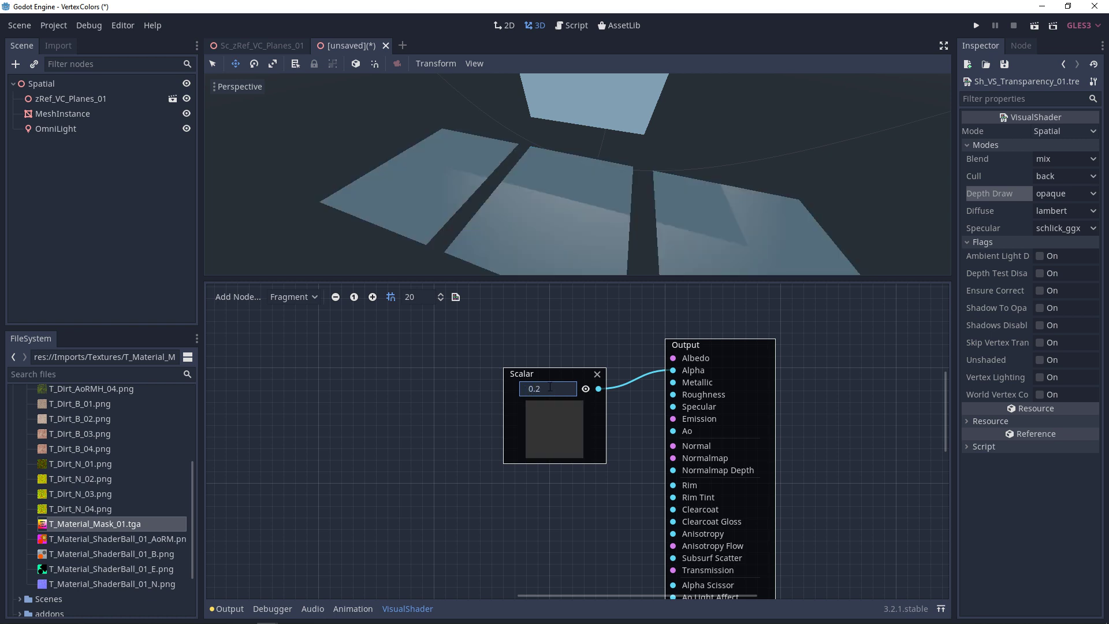
drag(463, 355, 552, 439)
key(Delete)
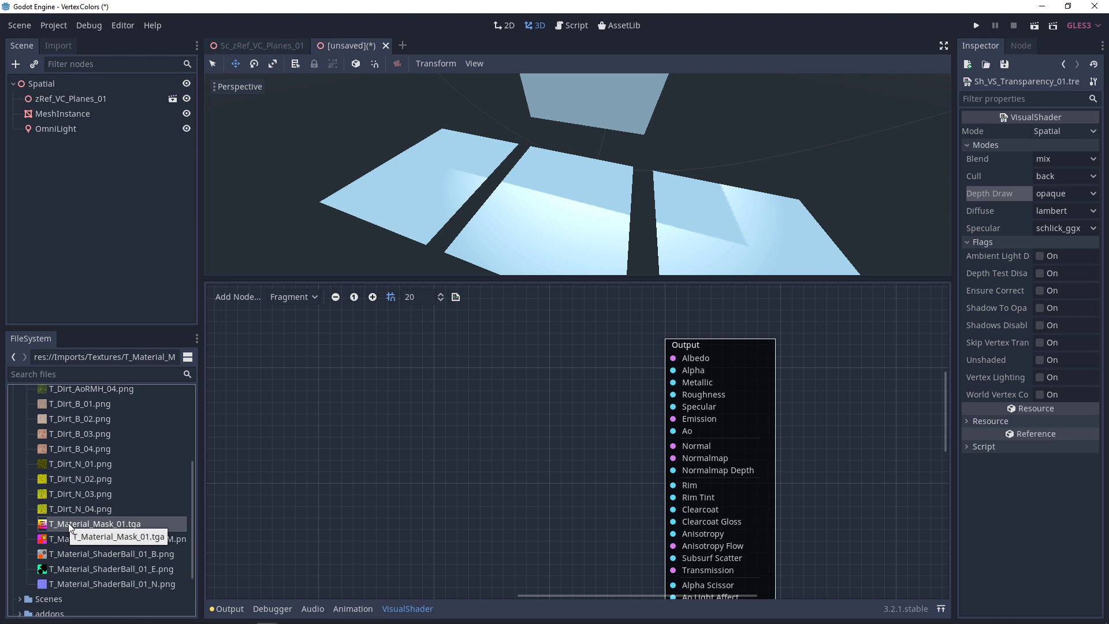
Add the T_Material_Mask_01.tga texture to the graph and feed its rgb output into a new VectorDecompose node
drag(68, 522, 306, 362)
right_click(396, 414)
text(vec)
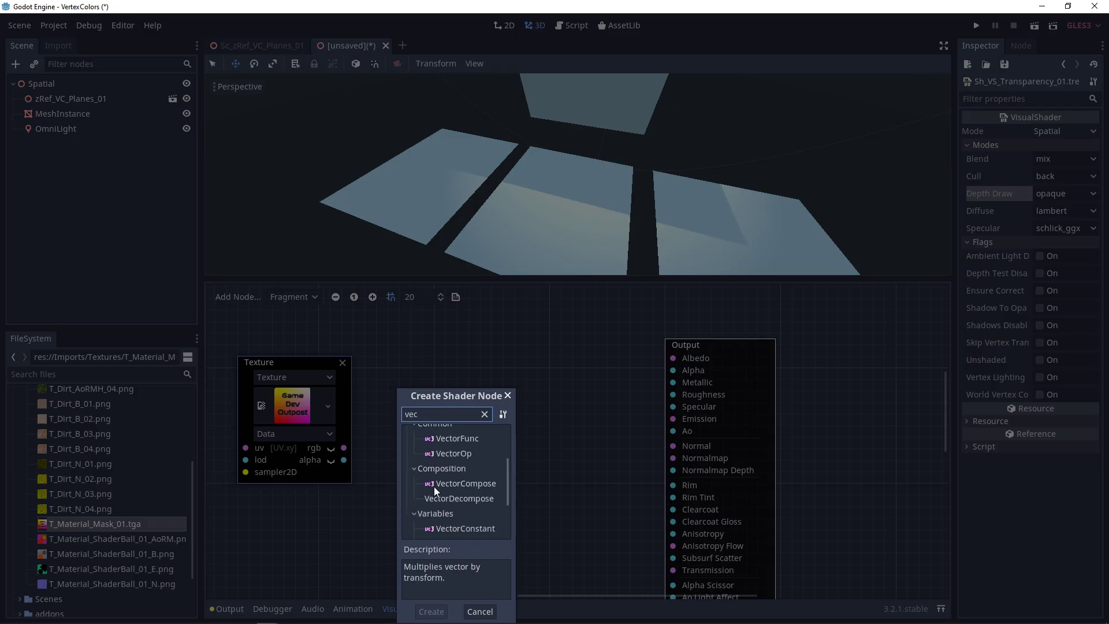
double_click(451, 497)
drag(453, 420, 444, 412)
drag(344, 448, 407, 428)
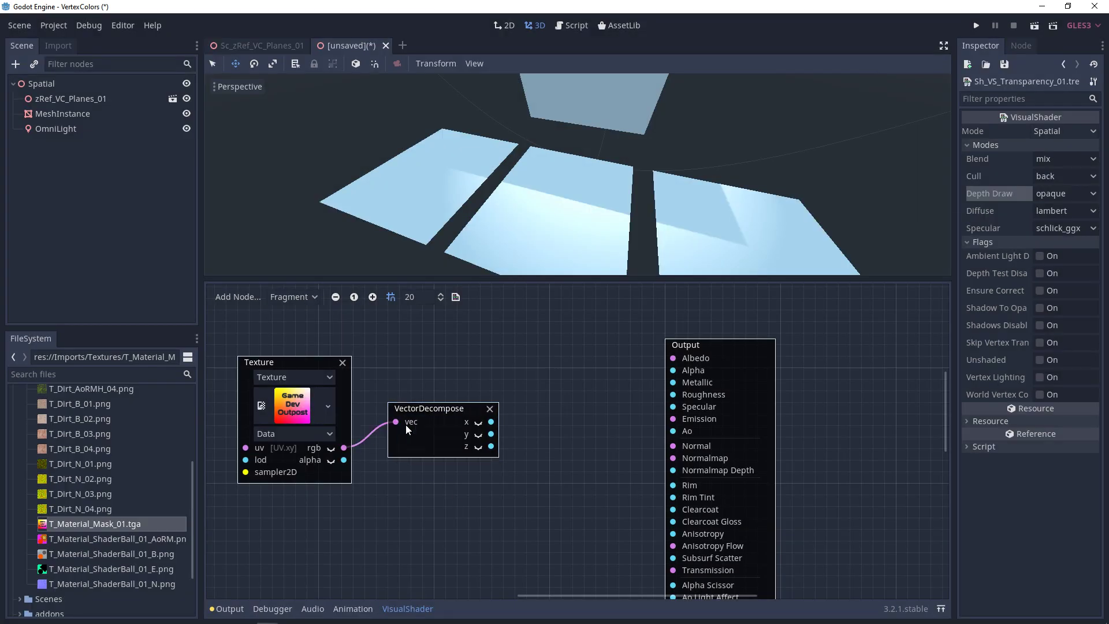
Try the VectorDecompose y, z and x outputs and the texture's alpha output in turn as Alpha input, previewing y, z and alpha
click(478, 433)
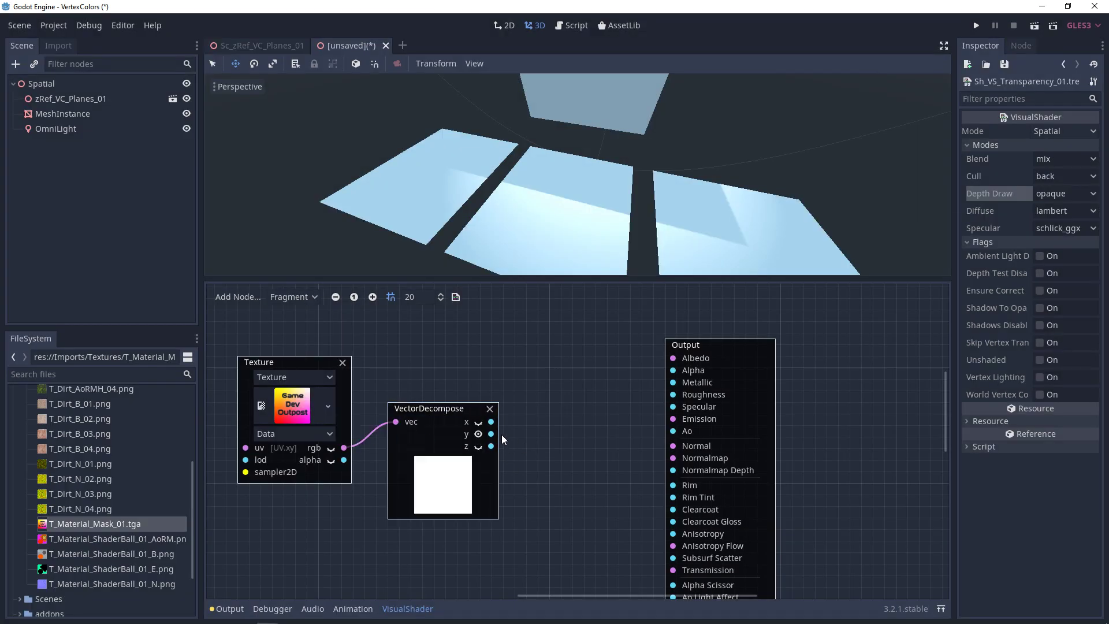
drag(500, 434, 672, 371)
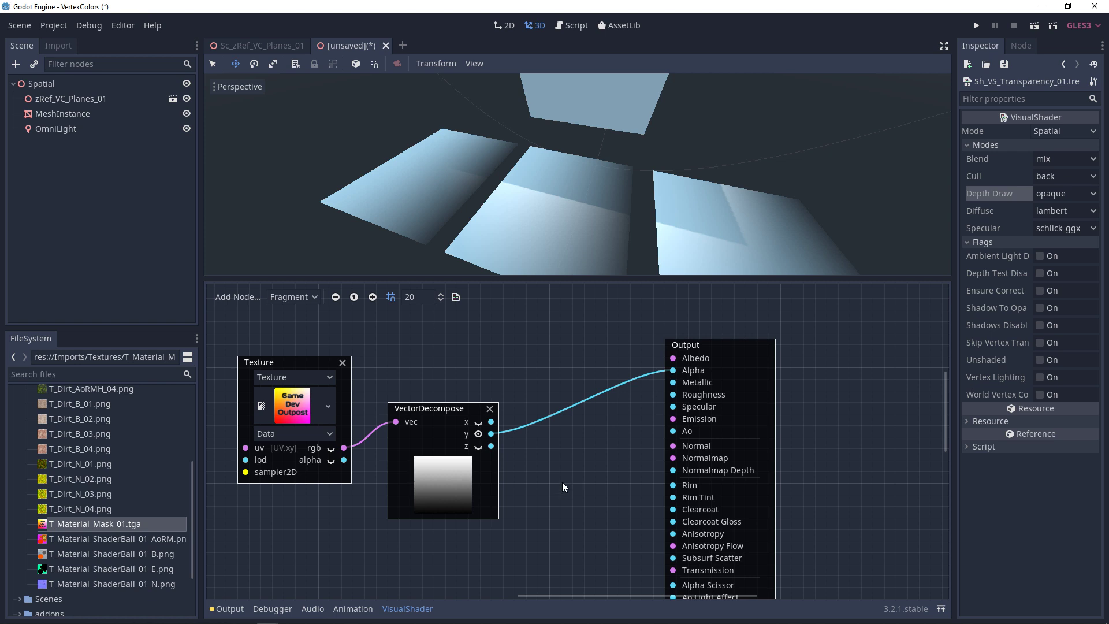
click(478, 445)
drag(491, 446, 673, 370)
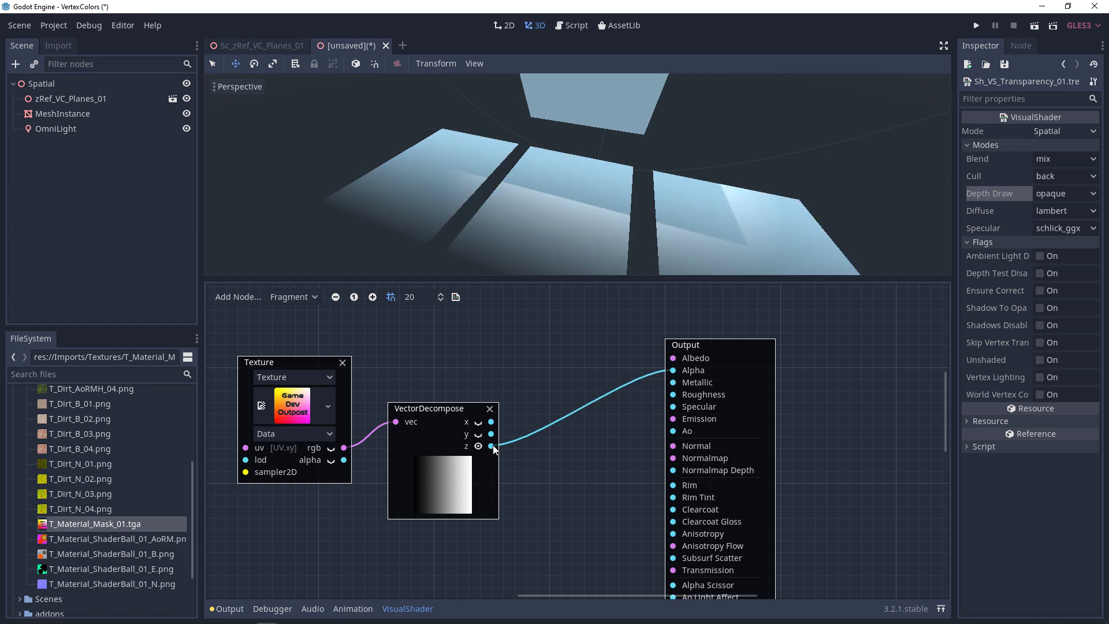
drag(490, 422, 673, 370)
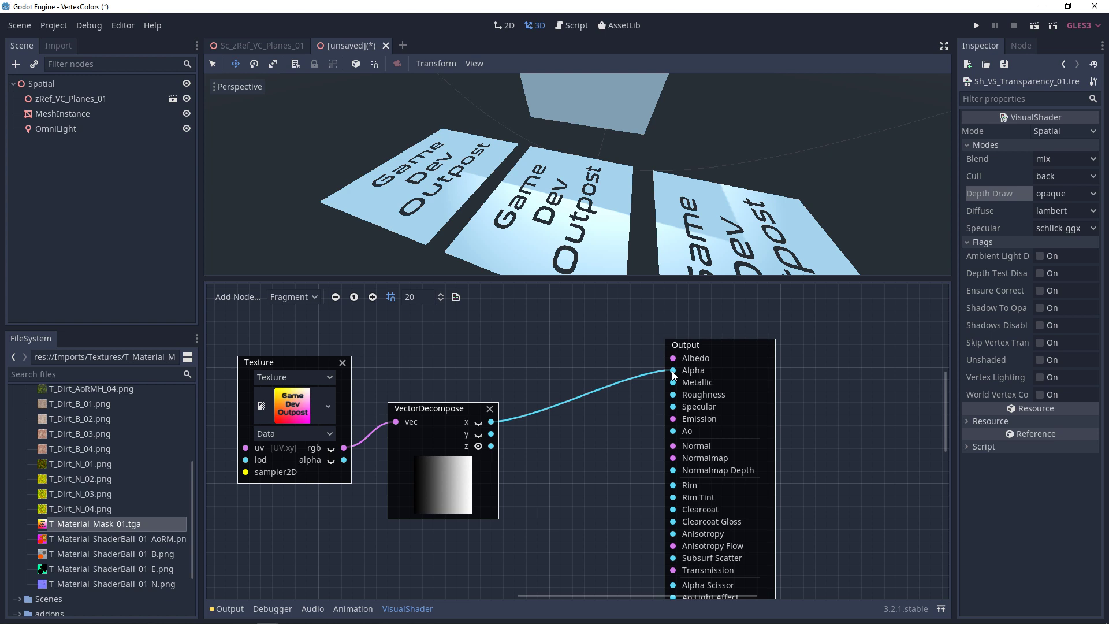
drag(344, 459, 672, 370)
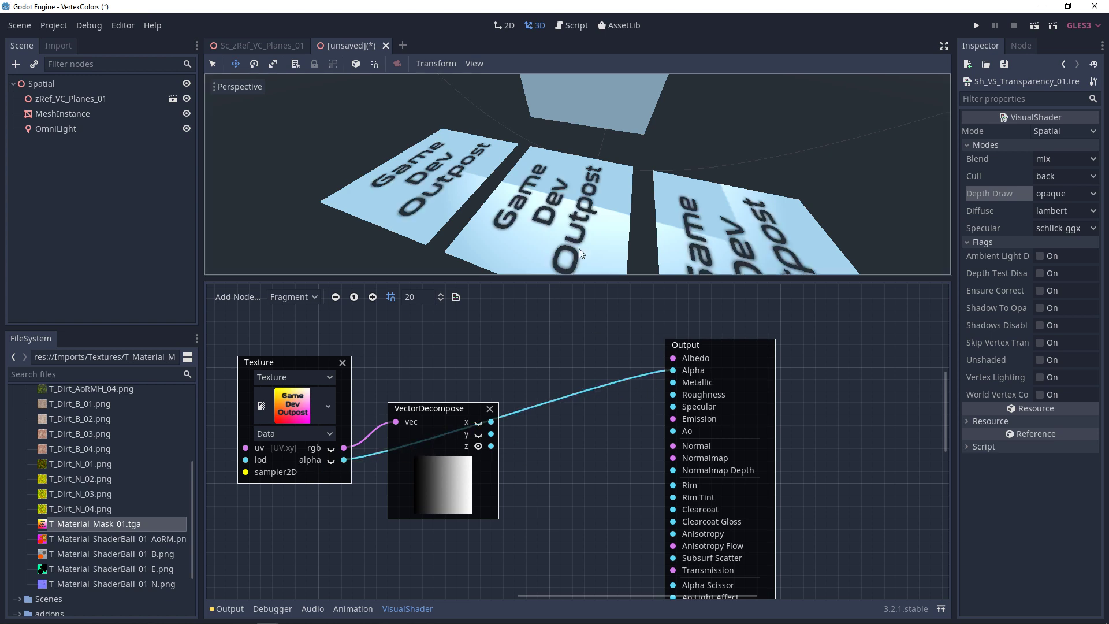
click(330, 460)
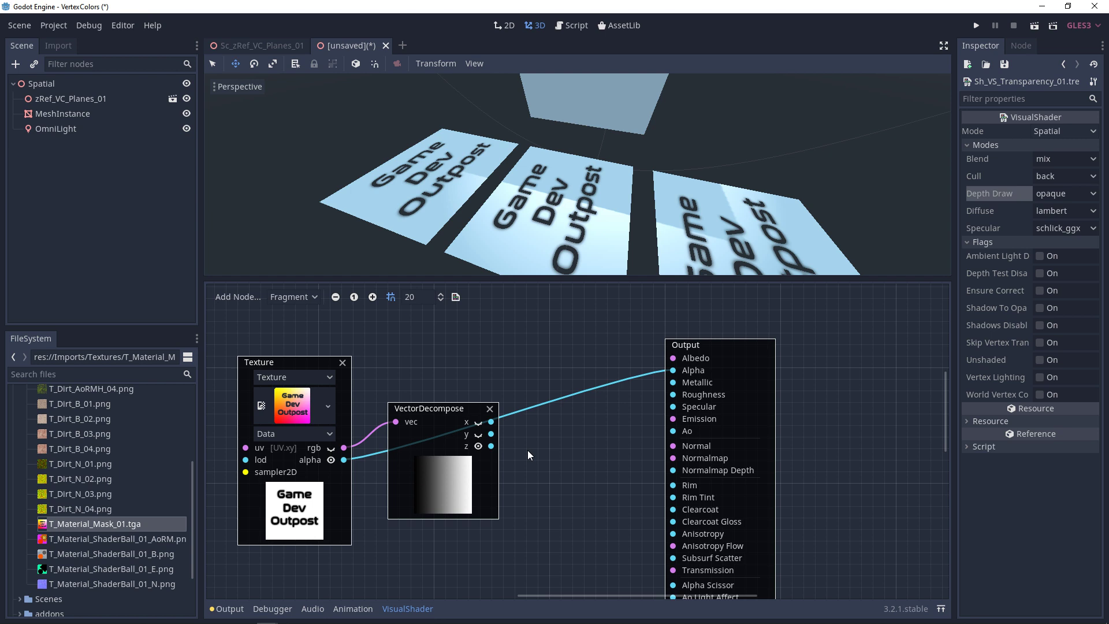
Move the Texture and VectorDecompose nodes together farther away from the Output node
middle_drag(527, 450, 554, 447)
drag(504, 528, 347, 457)
drag(470, 408, 401, 373)
middle_drag(533, 438, 563, 458)
Insert a scalar OneMinus node between the texture's alpha output and the Output node's Alpha
right_click(553, 429)
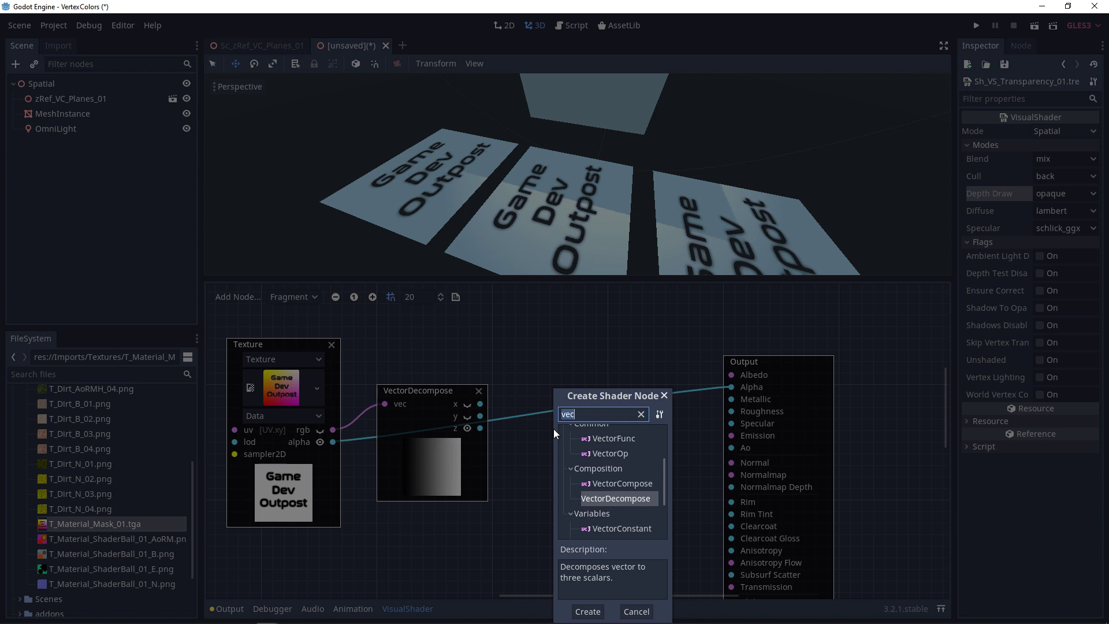
text(one)
double_click(618, 463)
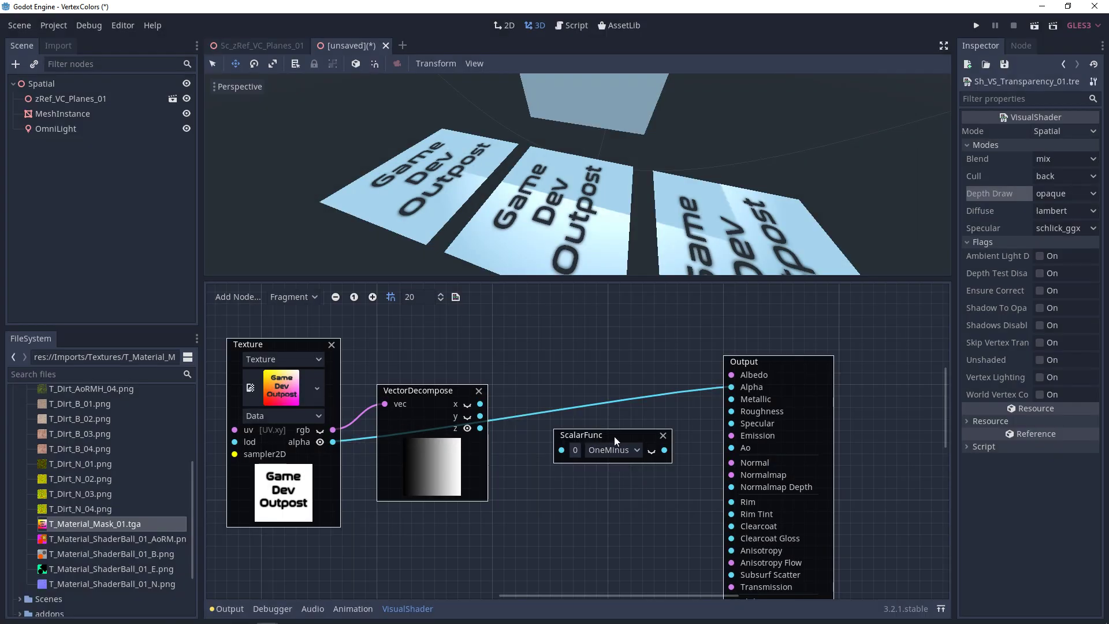
drag(661, 440, 731, 387)
drag(333, 442, 548, 441)
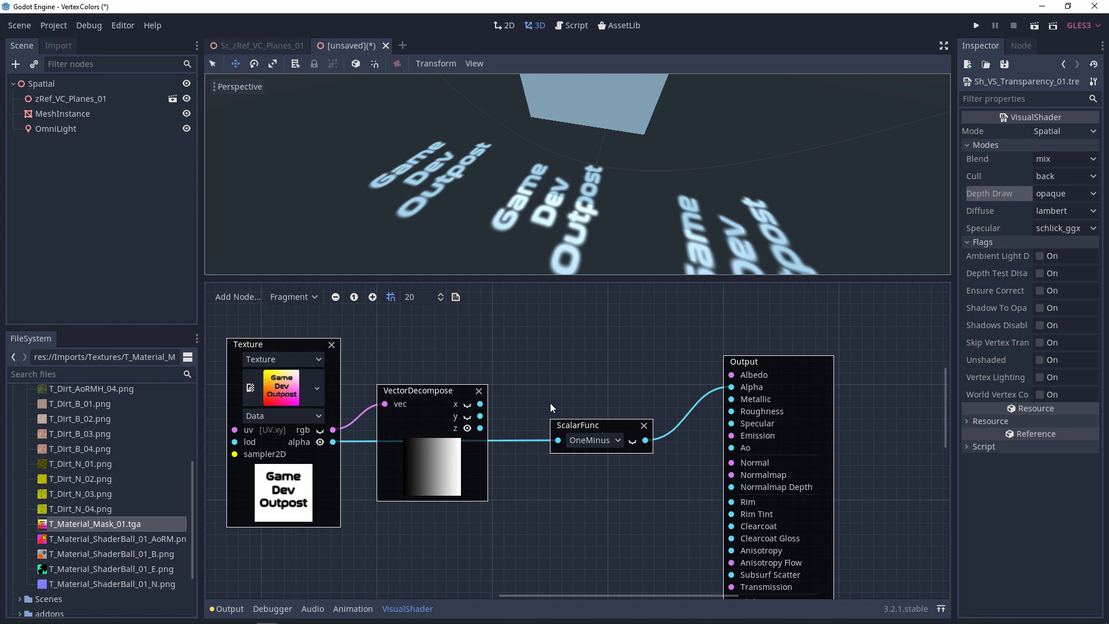
Add a ScalarConstant node, connect it to Alpha Scissor and set its value to 1
middle_drag(601, 472, 600, 423)
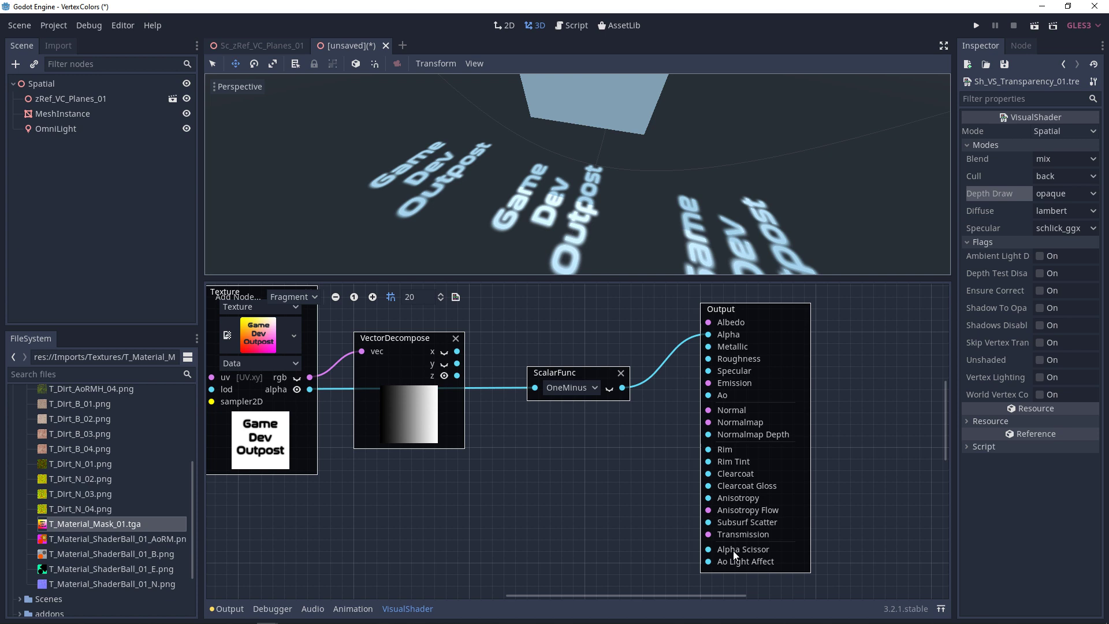
right_click(583, 528)
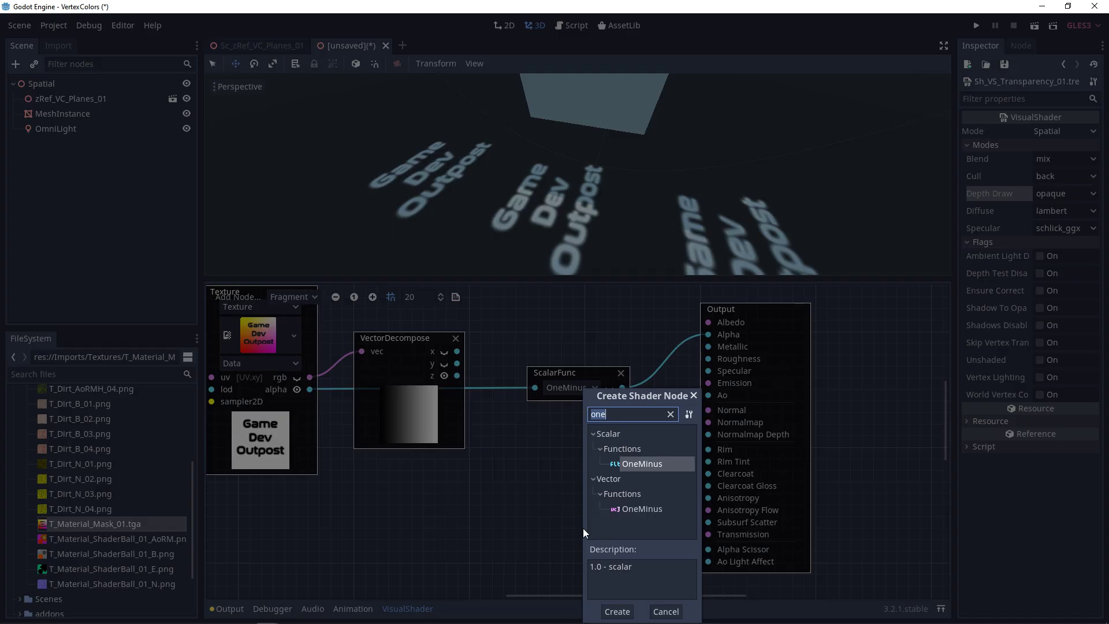
text(scal)
double_click(650, 487)
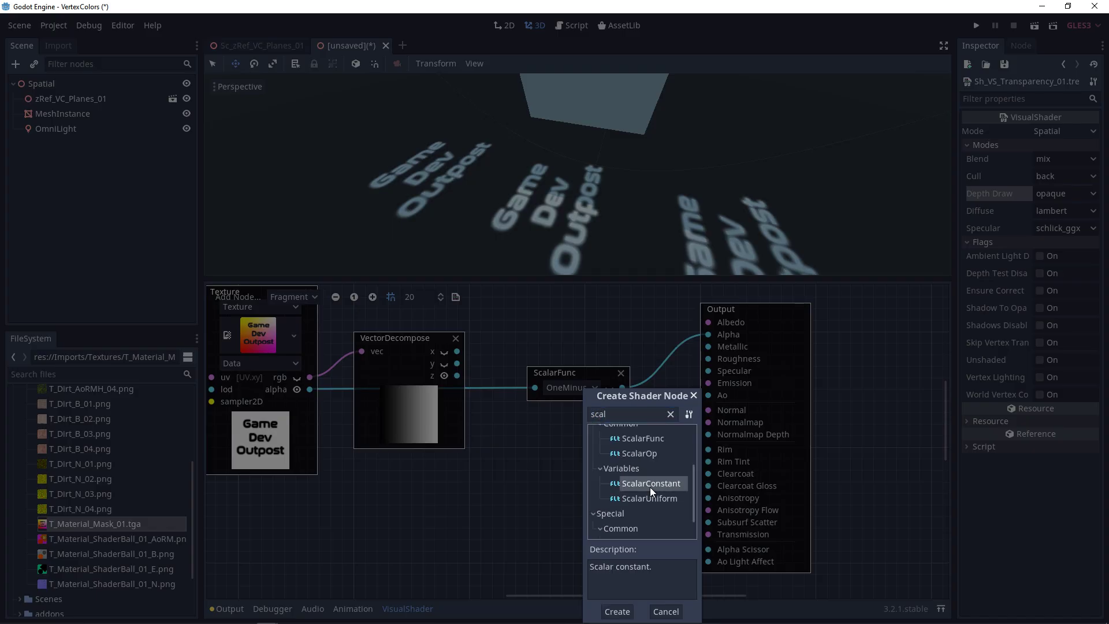
drag(678, 549, 708, 549)
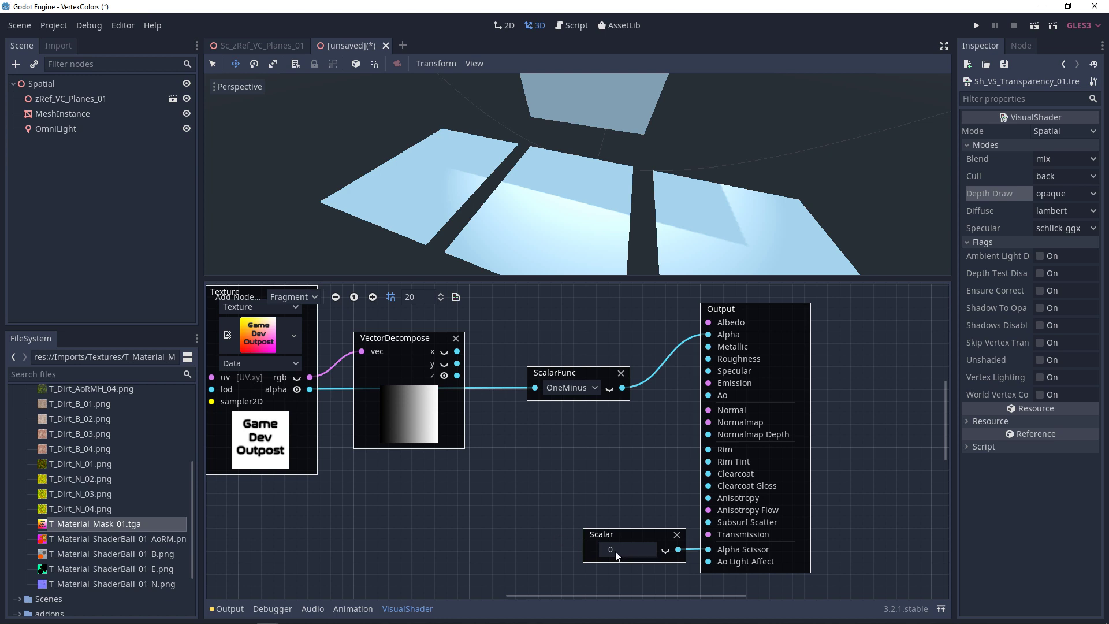
text(1)
key(Return)
Try an alpha scissor value of 0.2 and set it back to 1
double_click(625, 549)
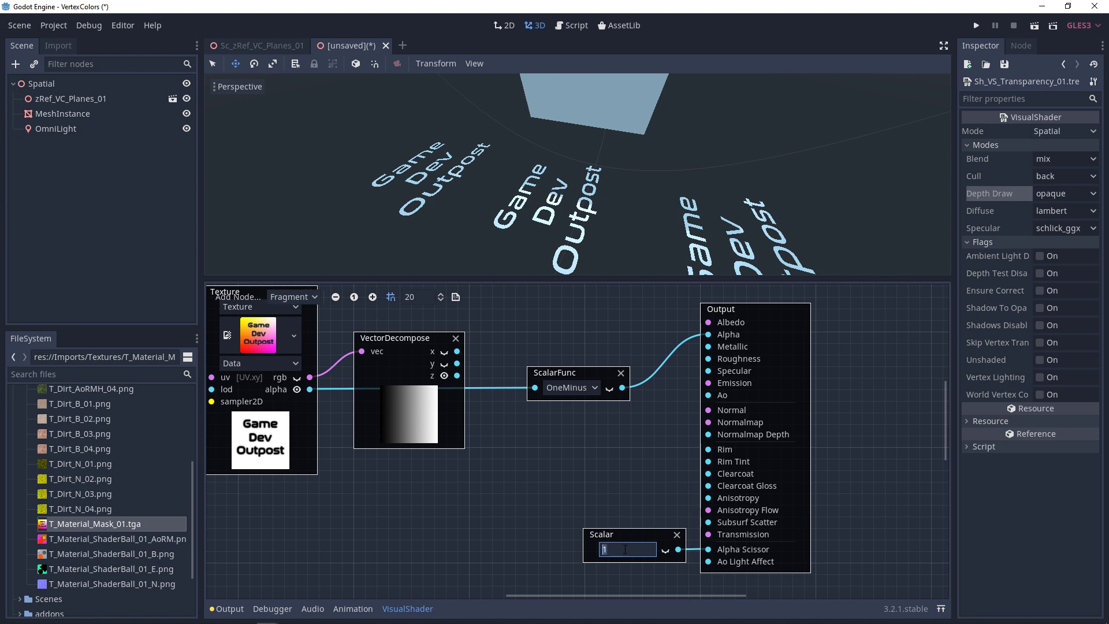
text(0.2)
key(Return)
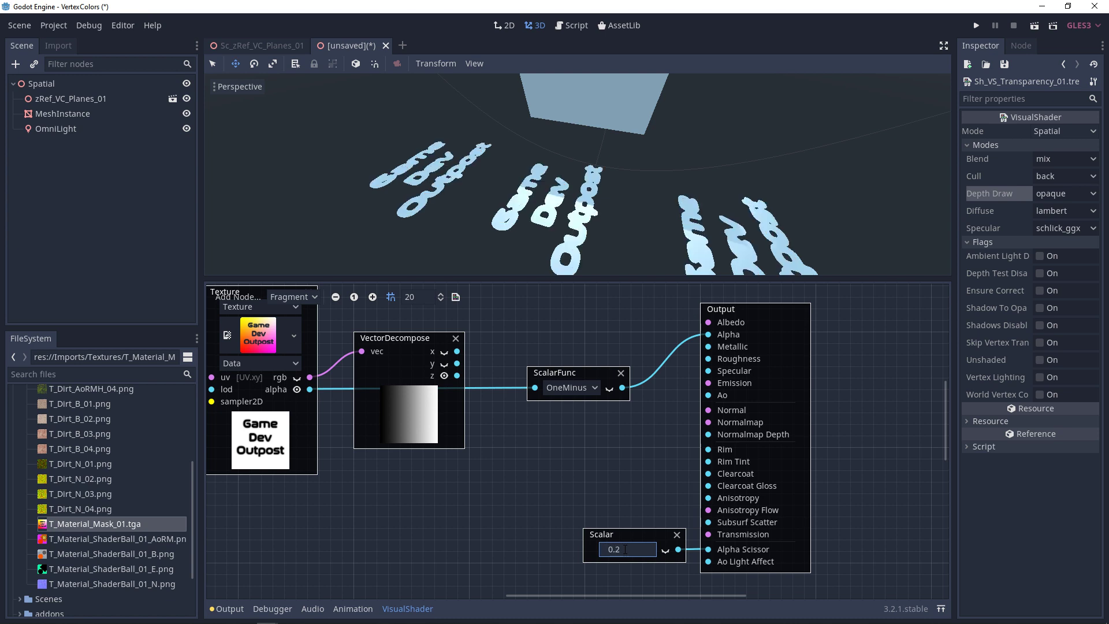
double_click(625, 549)
text(1)
key(Return)
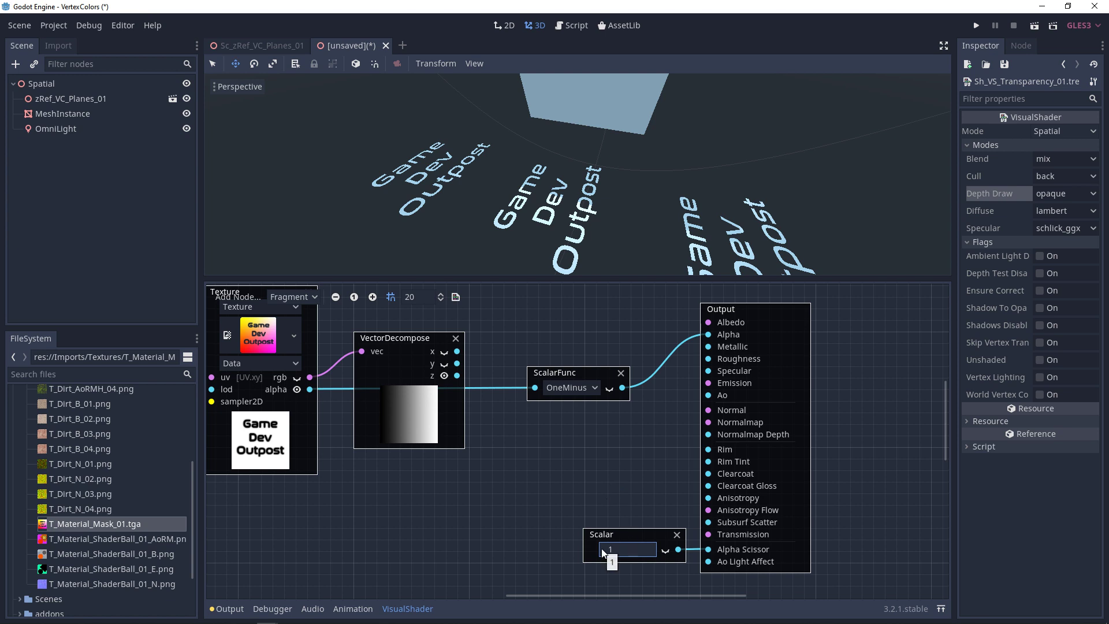
Connect the VectorDecompose x output to the OneMinus node and preview the x channel
drag(457, 351, 535, 387)
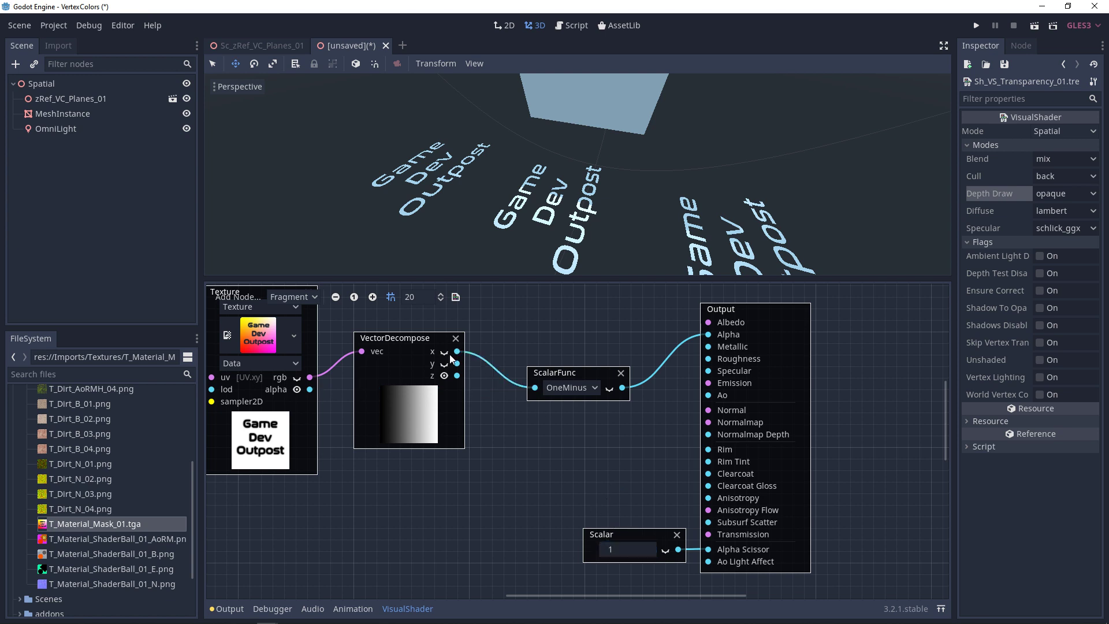
click(444, 352)
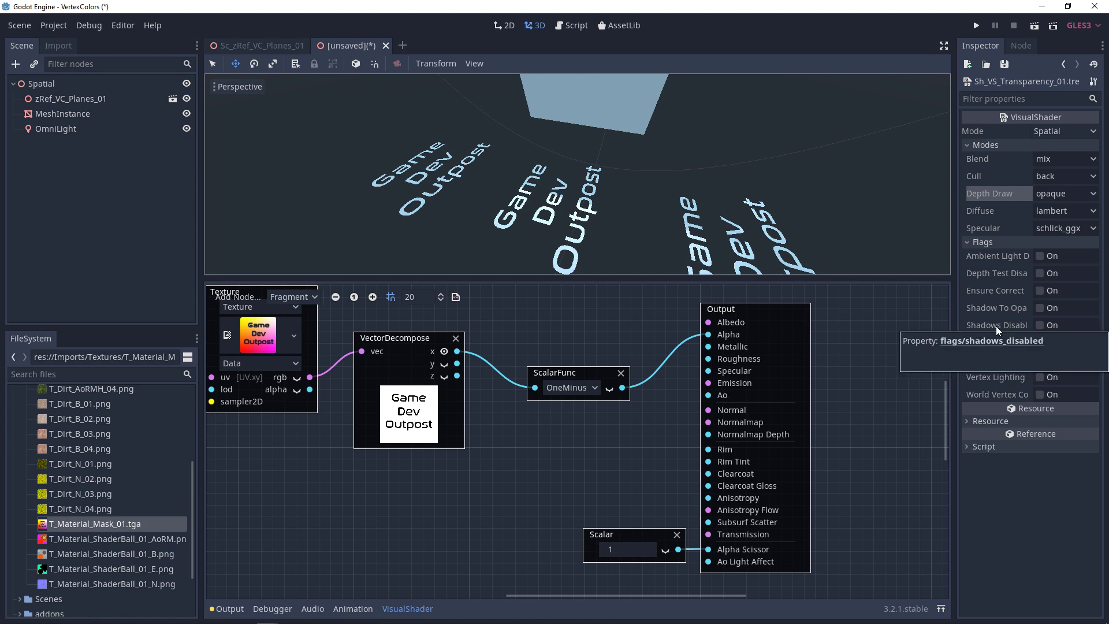
Turn the shader's Shadows Disabled flag on and back off
click(1039, 324)
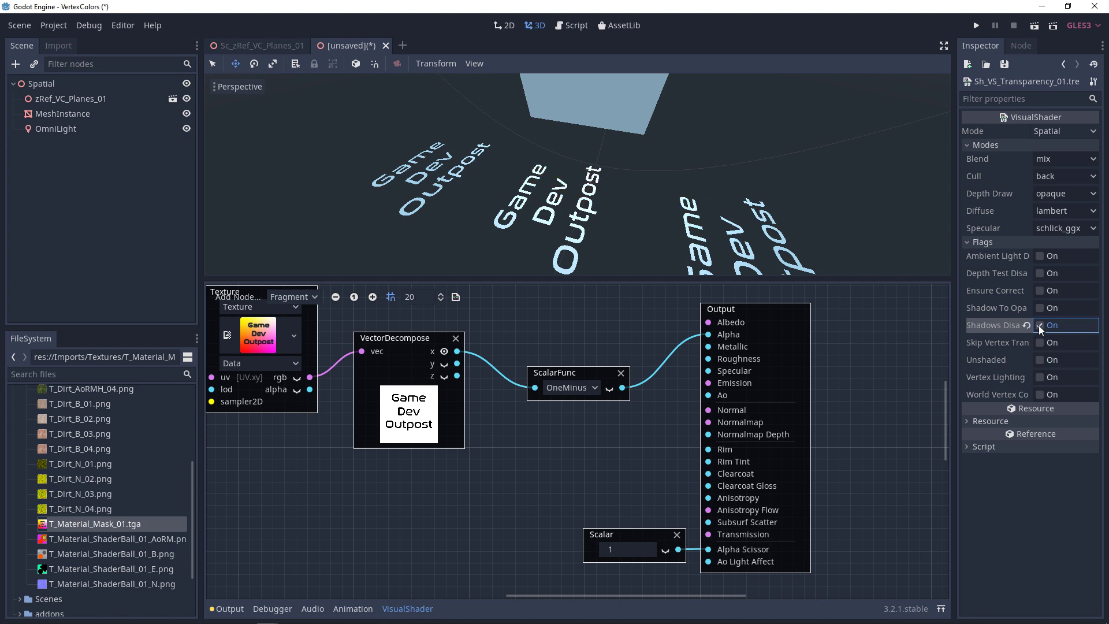
click(1040, 326)
click(1039, 326)
Lower the cube MeshInstance and shift it onto the middle text plane
middle_drag(737, 183, 709, 186)
click(67, 100)
scroll(421, 213, down, 8)
middle_drag(428, 212, 405, 212)
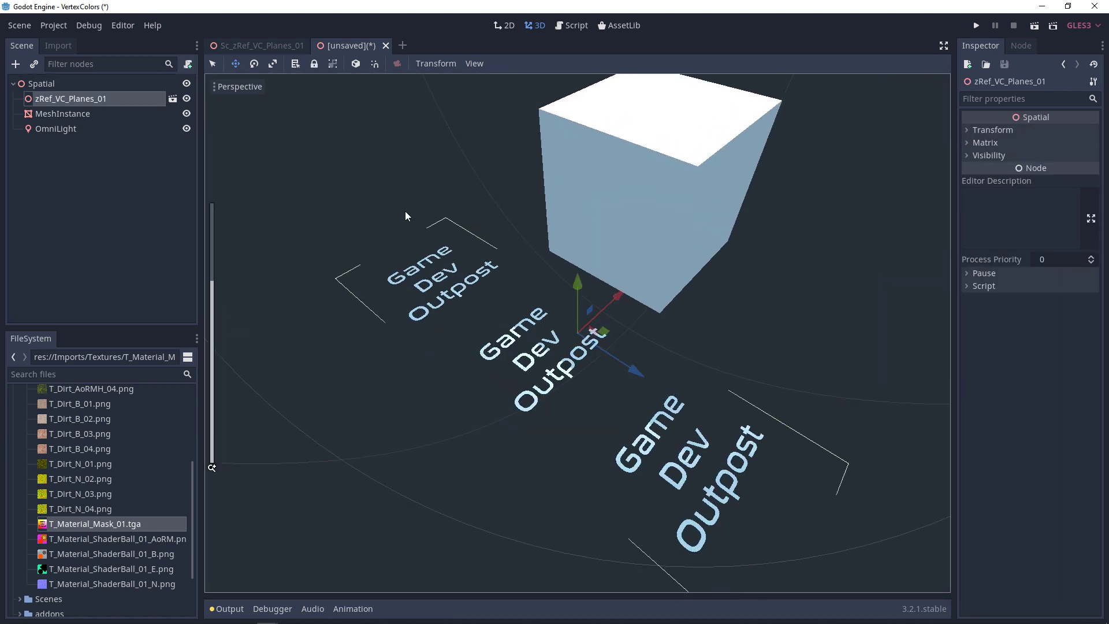
click(76, 113)
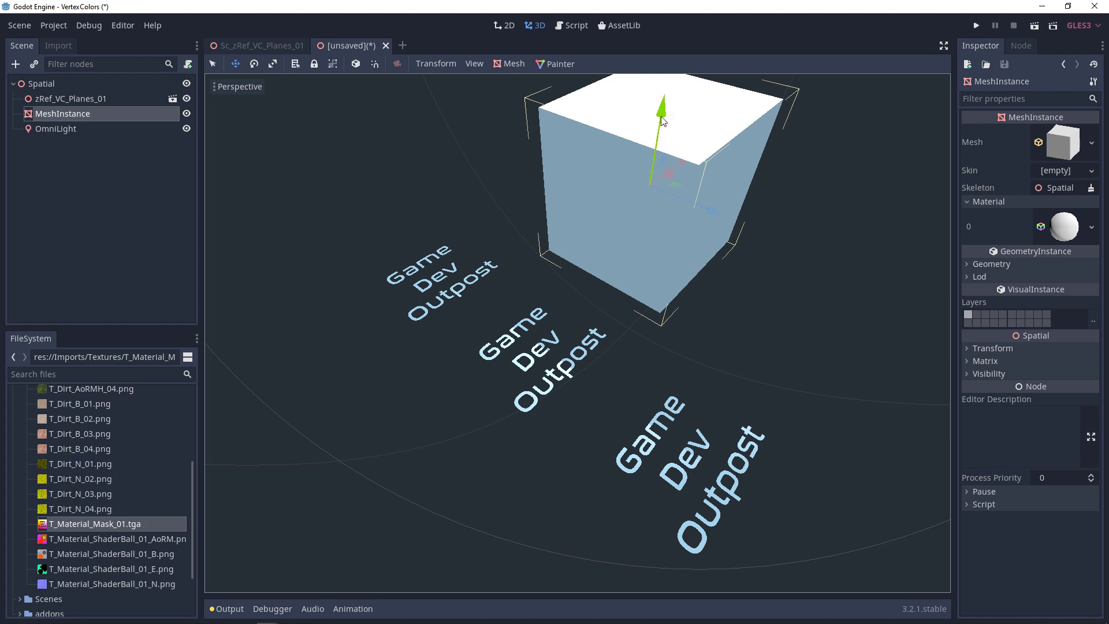
drag(662, 110, 635, 249)
drag(671, 277, 592, 353)
mouse_move(592, 349)
middle_down()
mouse_move(621, 305)
mouse_move(587, 334)
middle_up()
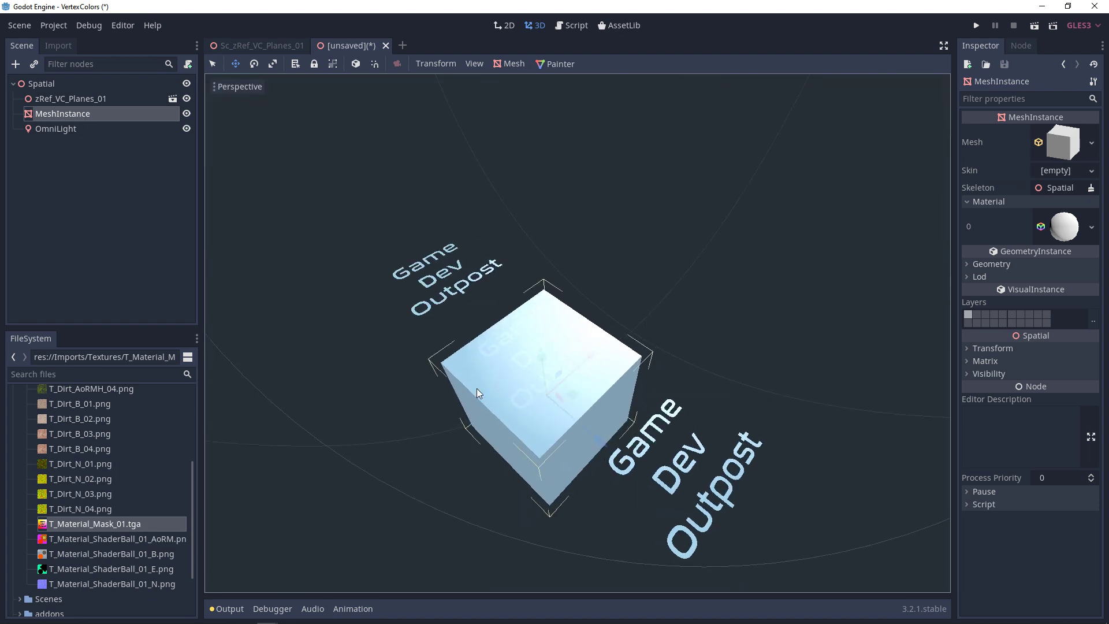
Open Sh_VS_Transparency_01.tres, set its Depth Draw mode to alpha_prepass and inspect the cube over the planes
scroll(130, 535, down, 2)
double_click(85, 583)
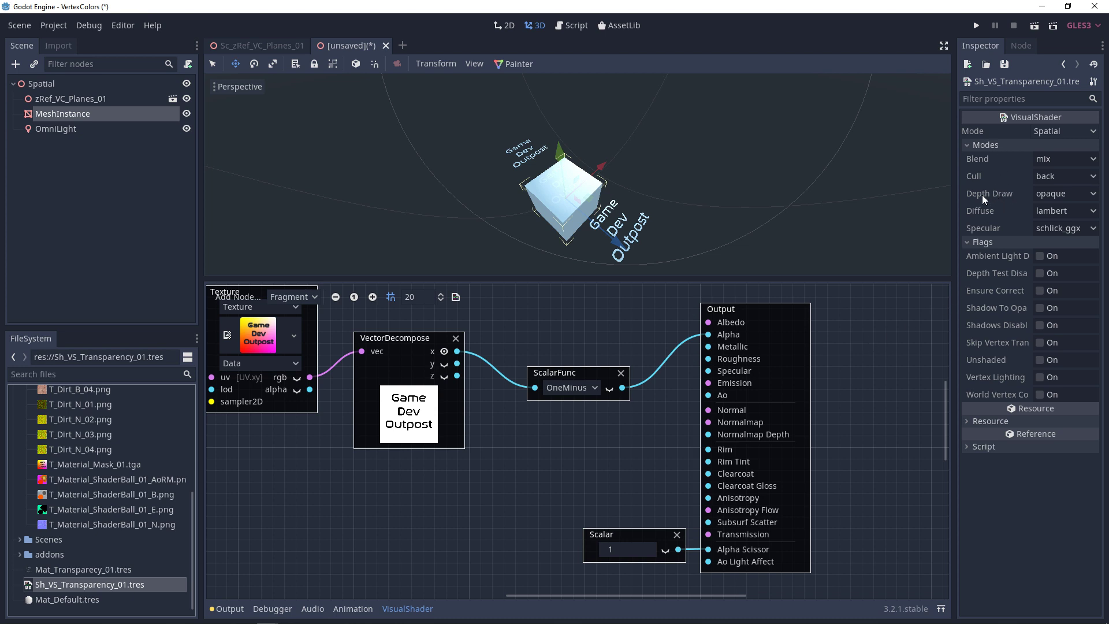
click(1052, 193)
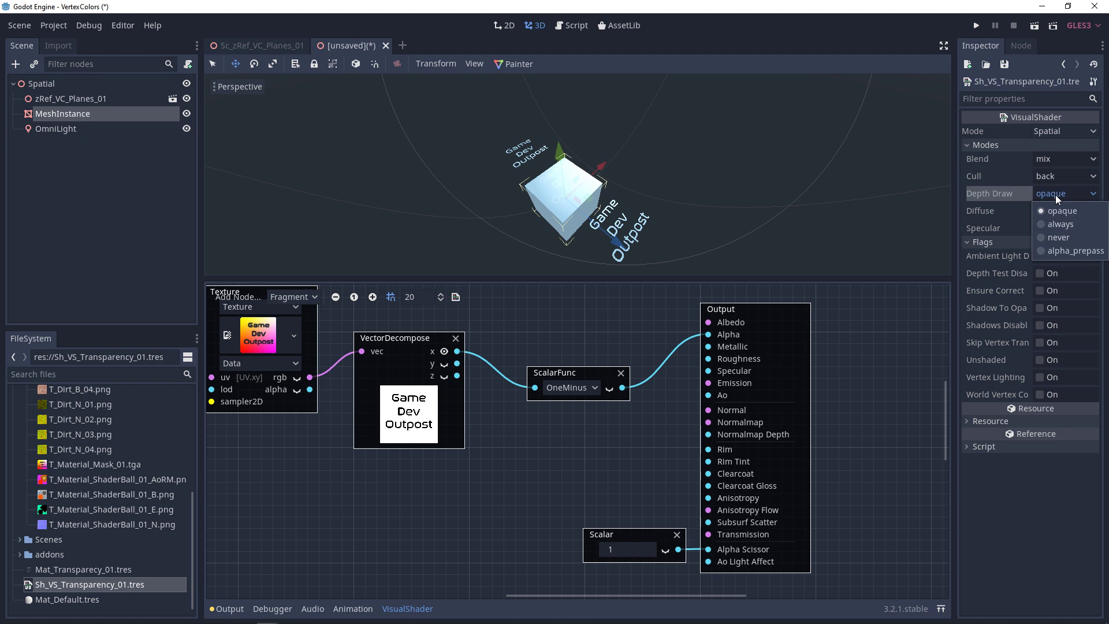
click(1065, 251)
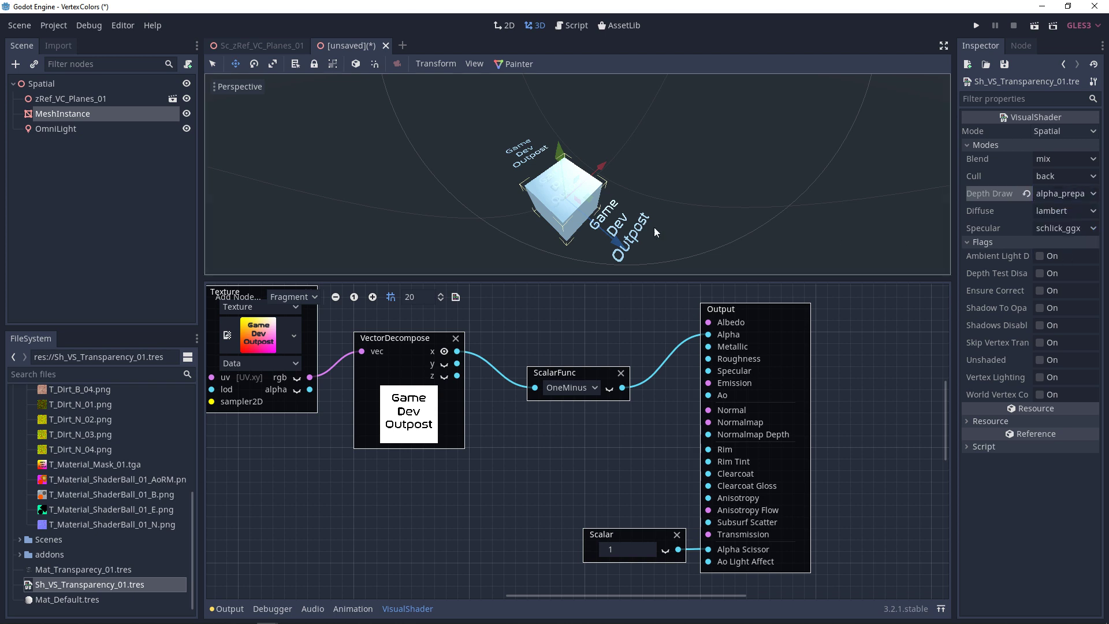
scroll(652, 224, up, 4)
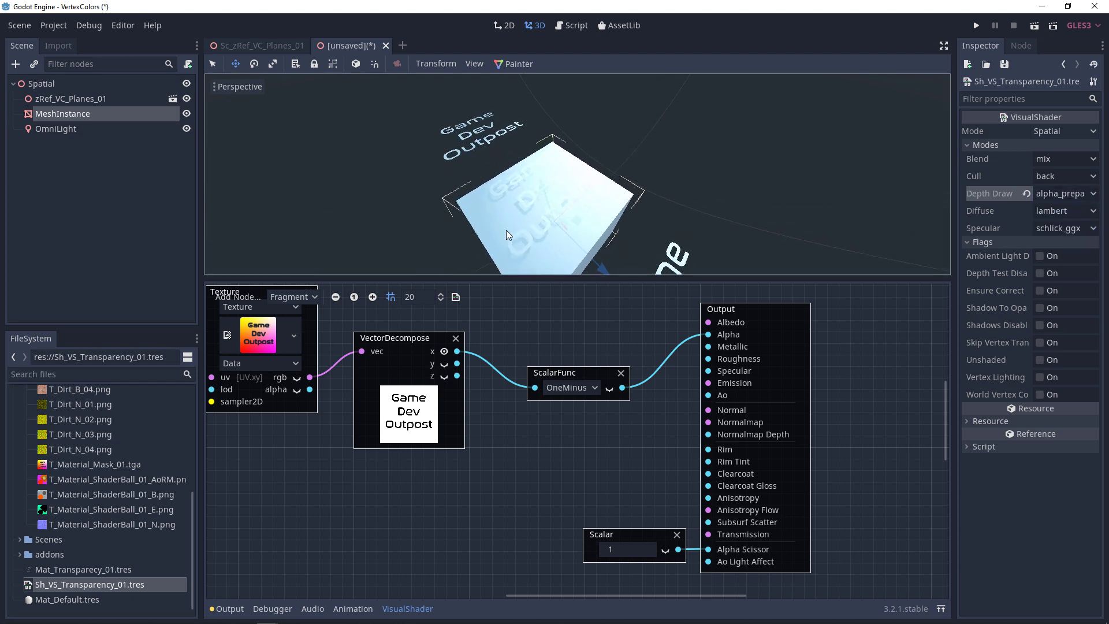
middle_drag(526, 236, 447, 128)
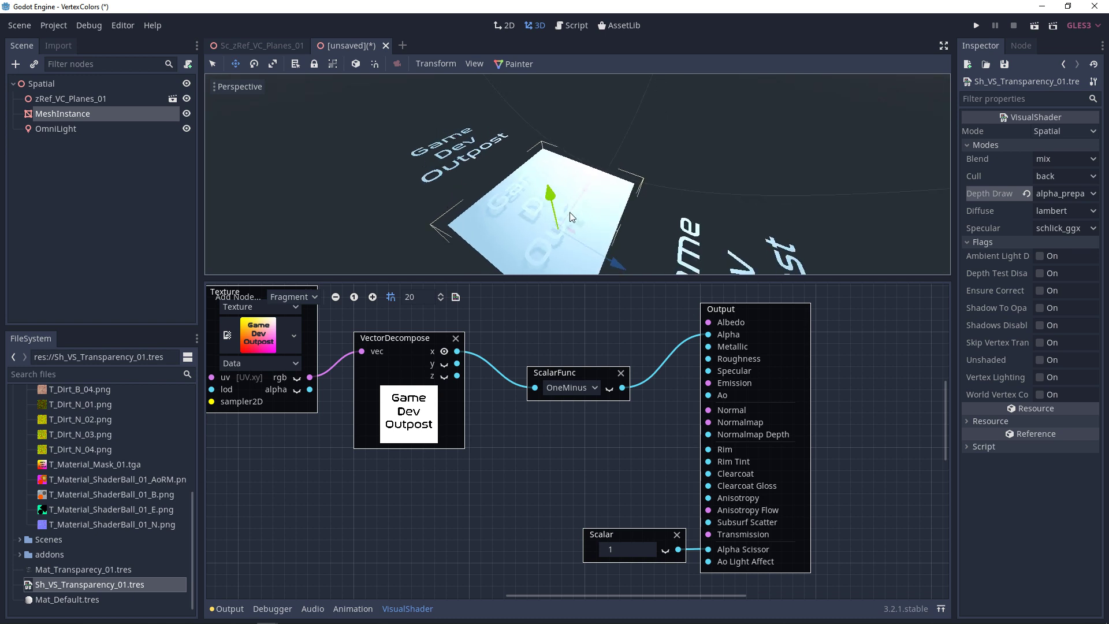
Try the front Cull mode on the shader and inspect the cube and text planes from below
middle_drag(707, 201, 765, 122)
scroll(758, 120, up, 2)
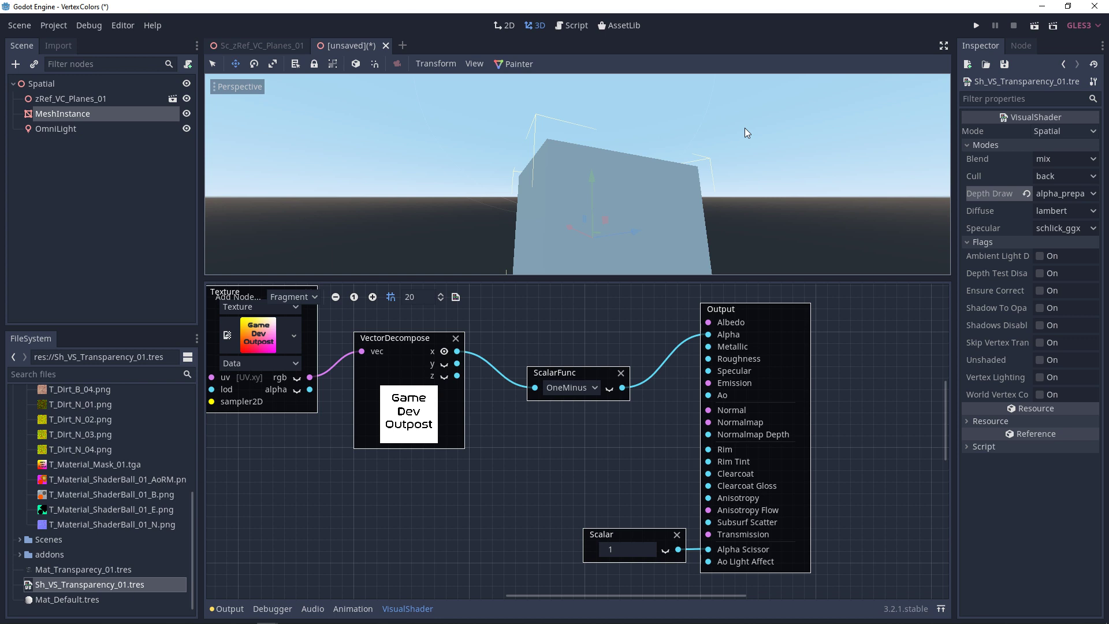
middle_drag(745, 129, 767, 132)
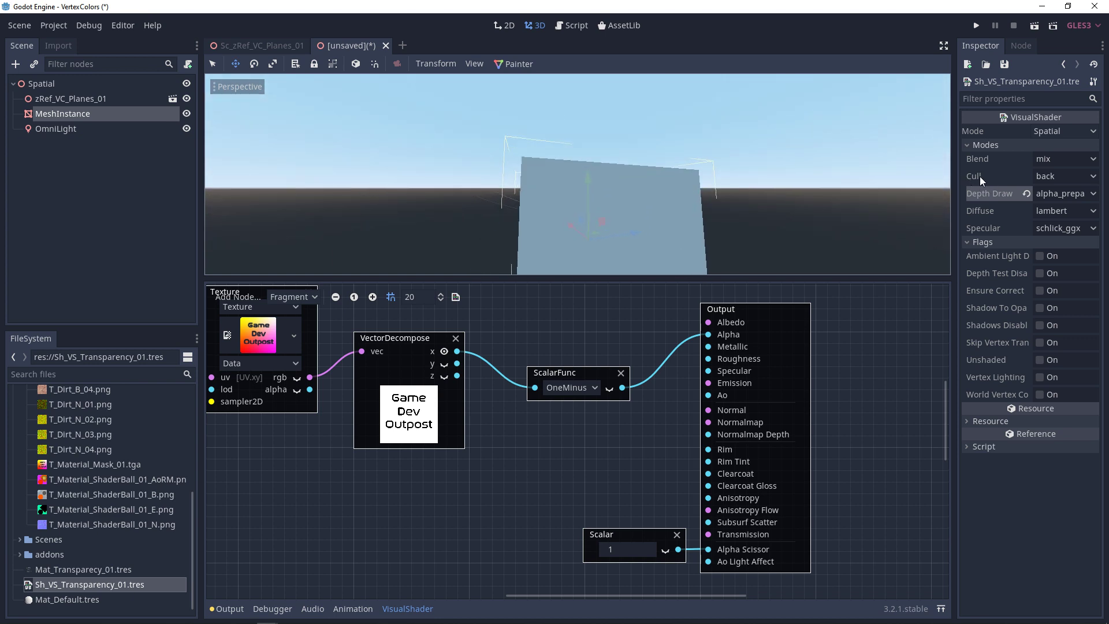
click(1039, 176)
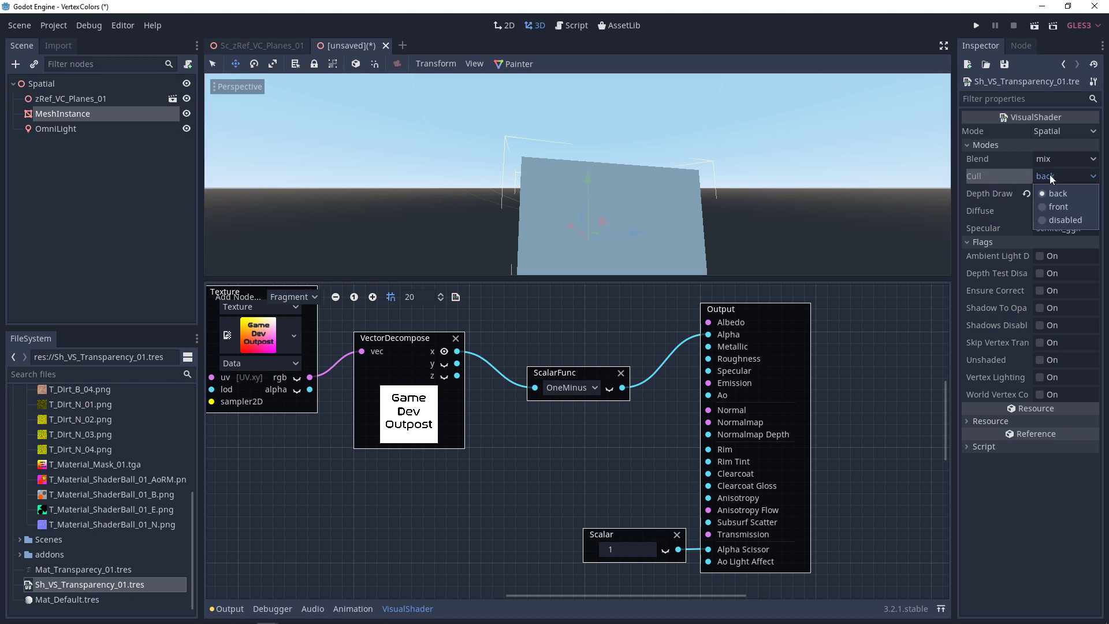
click(1057, 206)
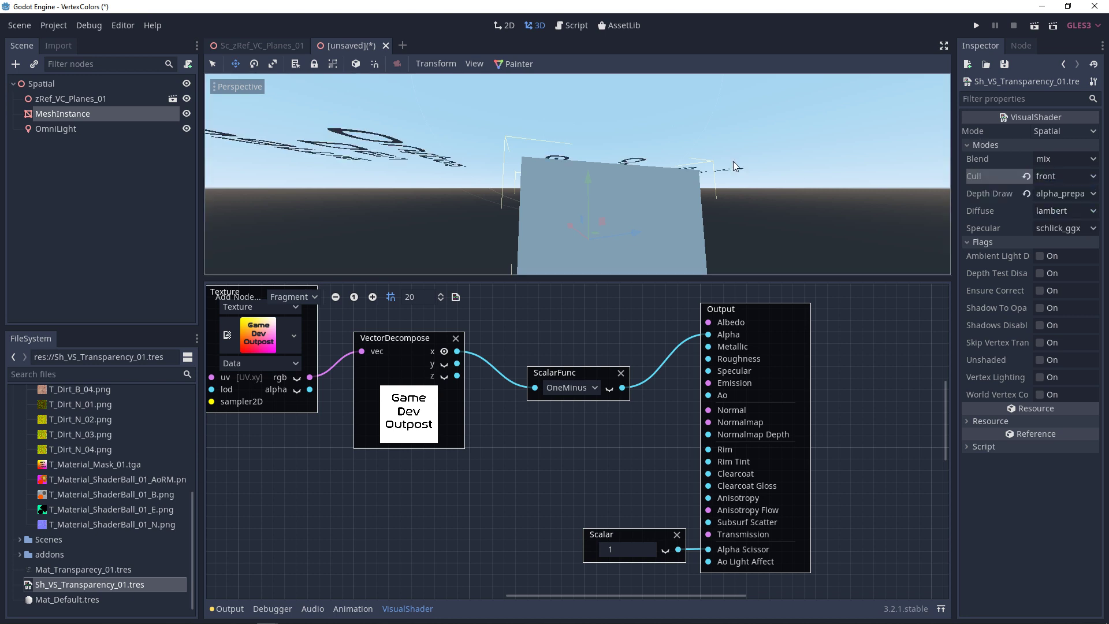
middle_drag(847, 183, 845, 167)
Set the shader's Cull mode to disabled and inspect the text planes from below and above
click(1063, 176)
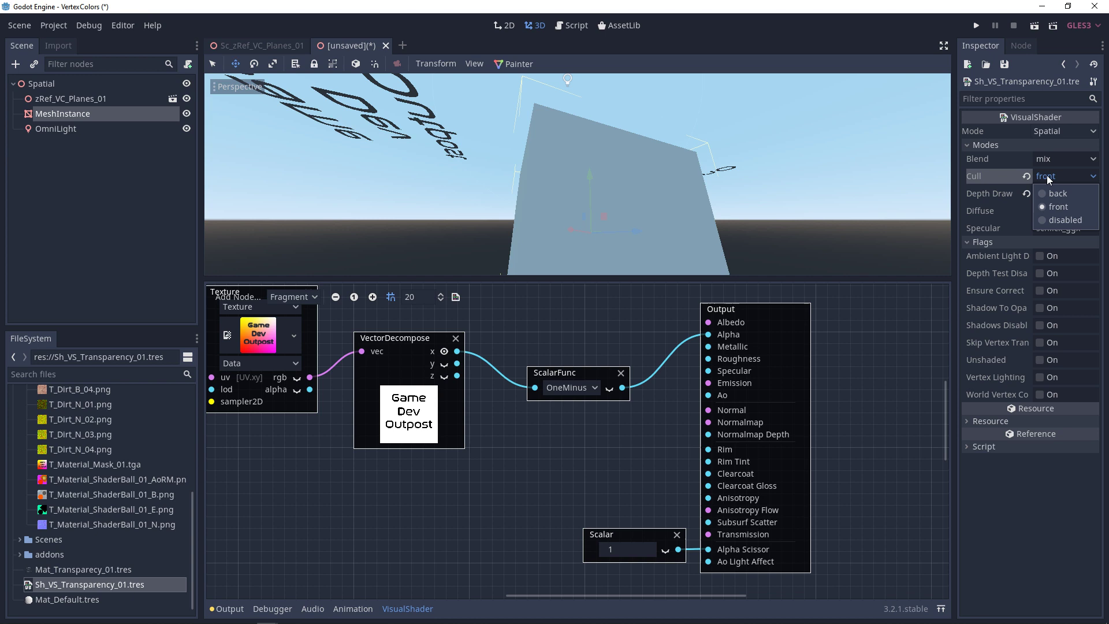
click(1059, 221)
middle_drag(702, 175, 729, 184)
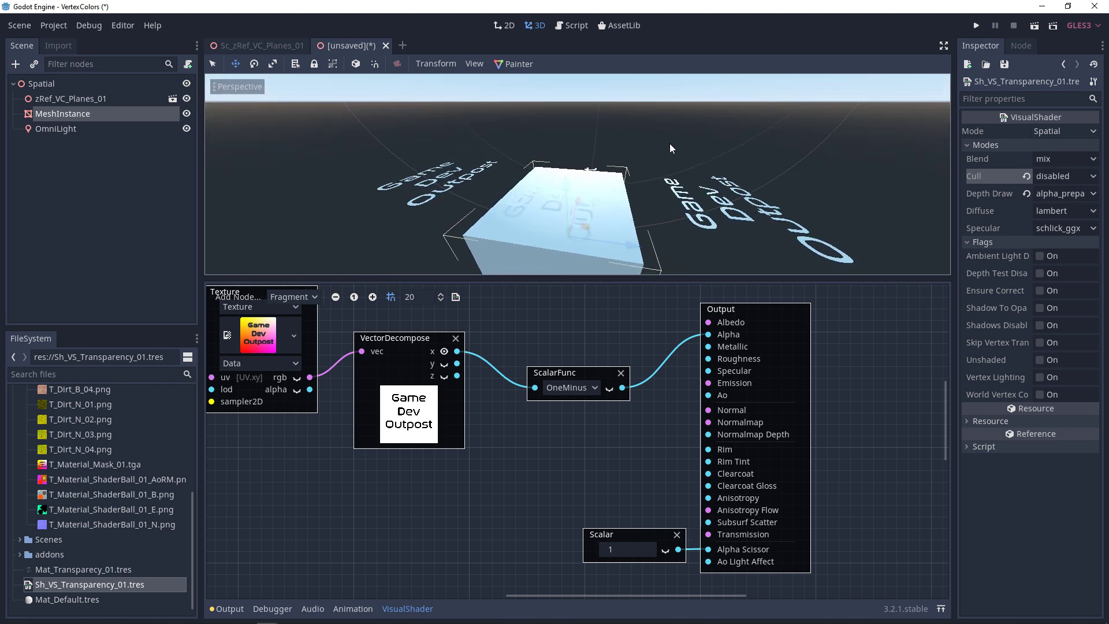
middle_drag(694, 136, 123, 139)
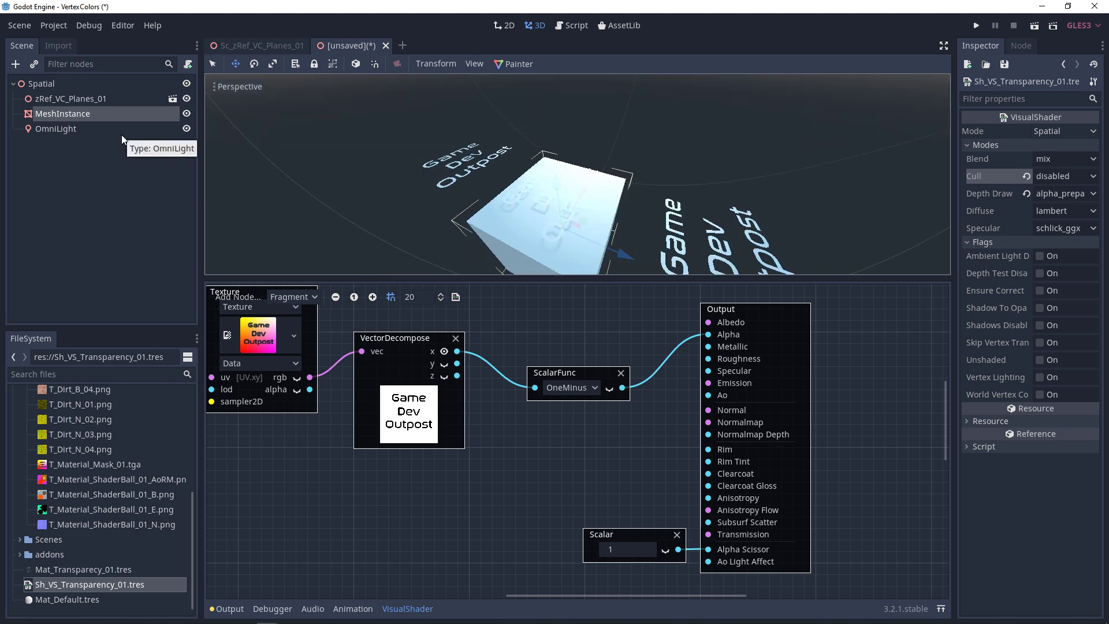
Duplicate the zRef_VC_Planes_01 instance four times, raising successive copies along the vertical axis to stack the text planes
click(95, 102)
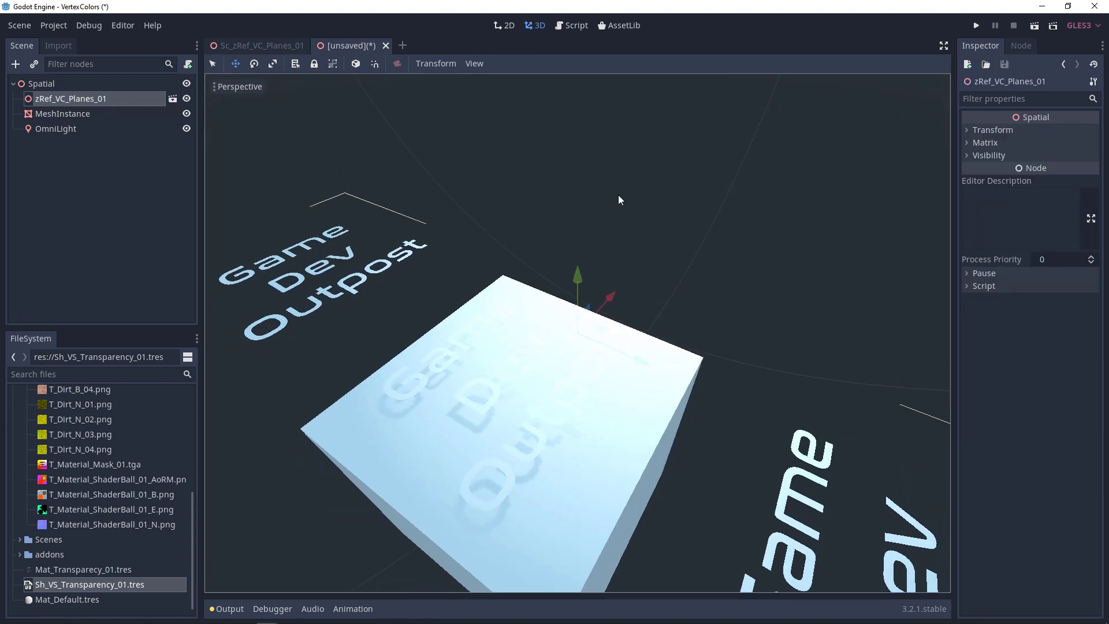
key(ctrl+d)
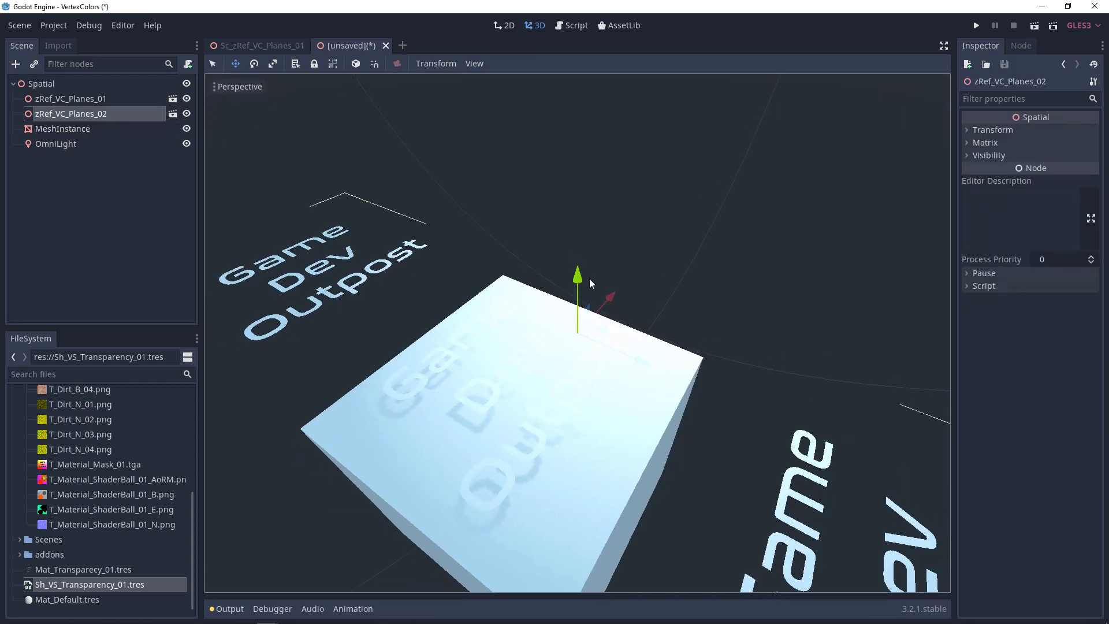
drag(575, 279, 635, 273)
key(ctrl+d)
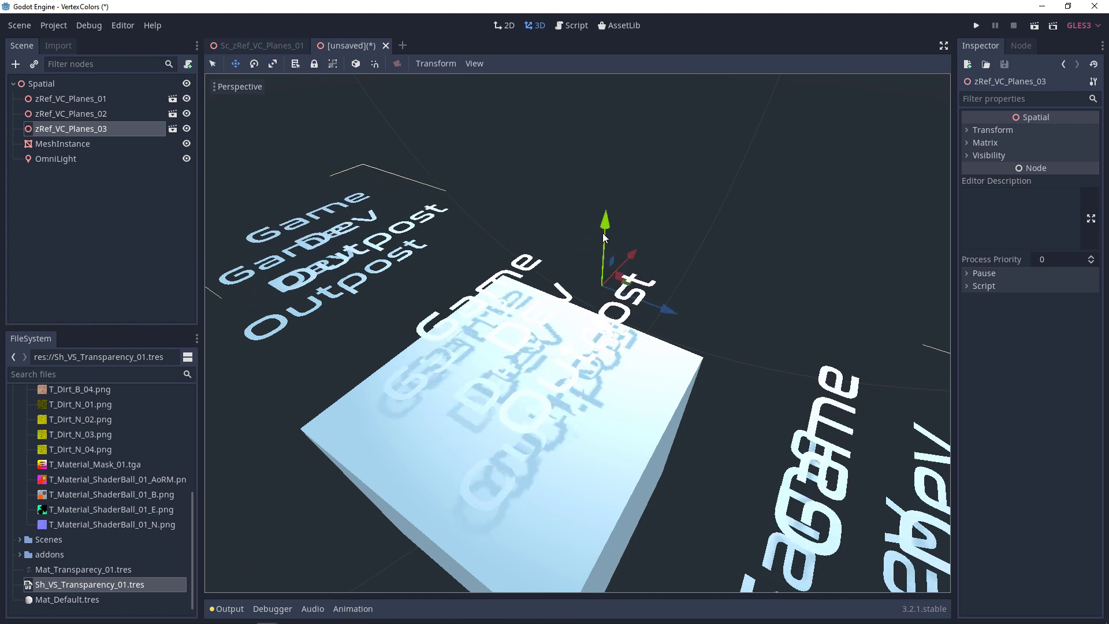
key(ctrl+d)
drag(604, 237, 643, 147)
key(ctrl+d)
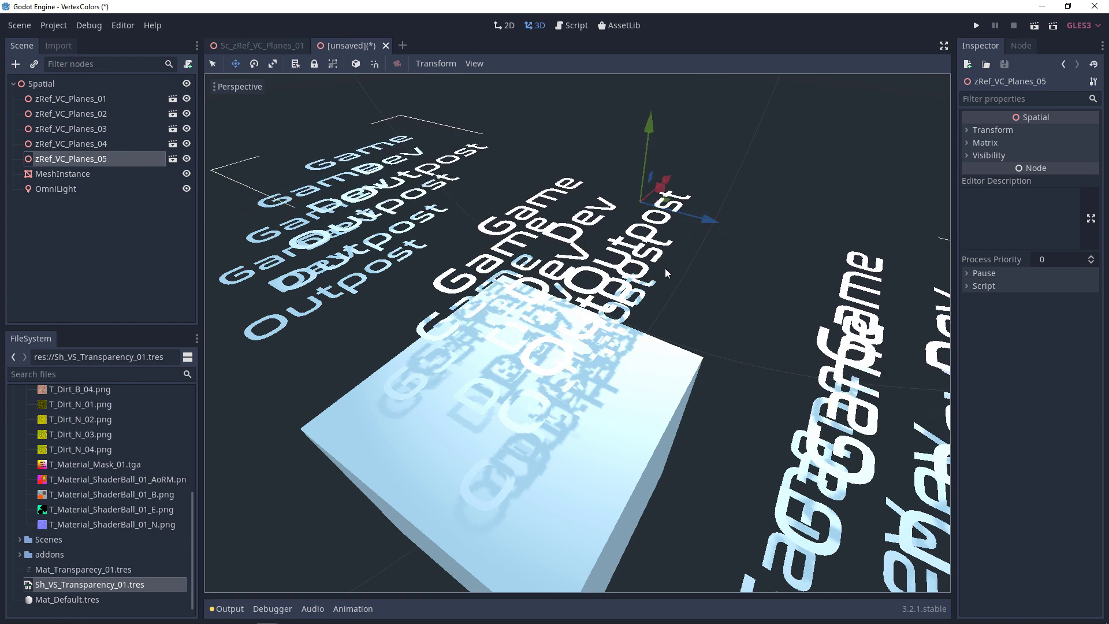